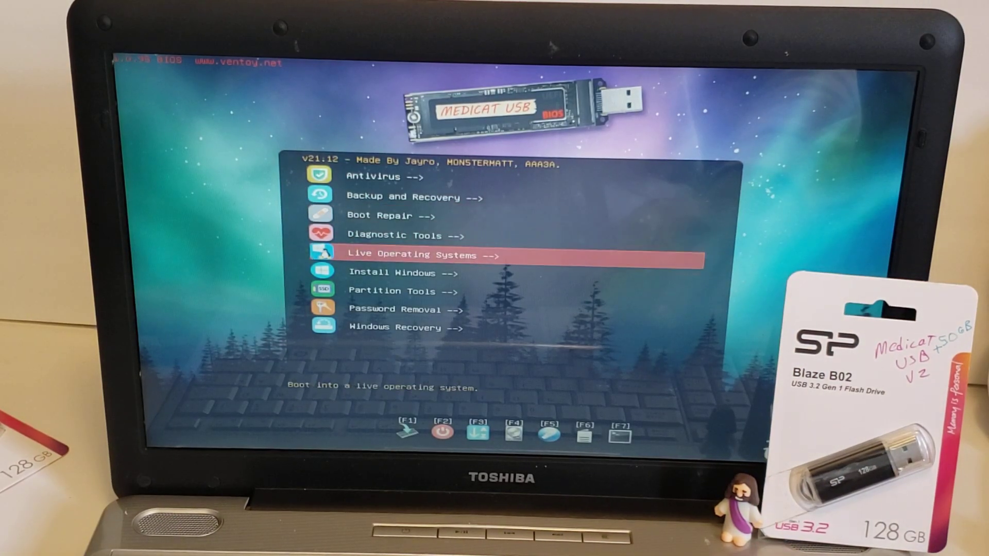
Enter the Install Windows menu on the MediCat USB boot screen.
{"action": "key", "text": "Down"}
{"action": "key", "text": "Return"}
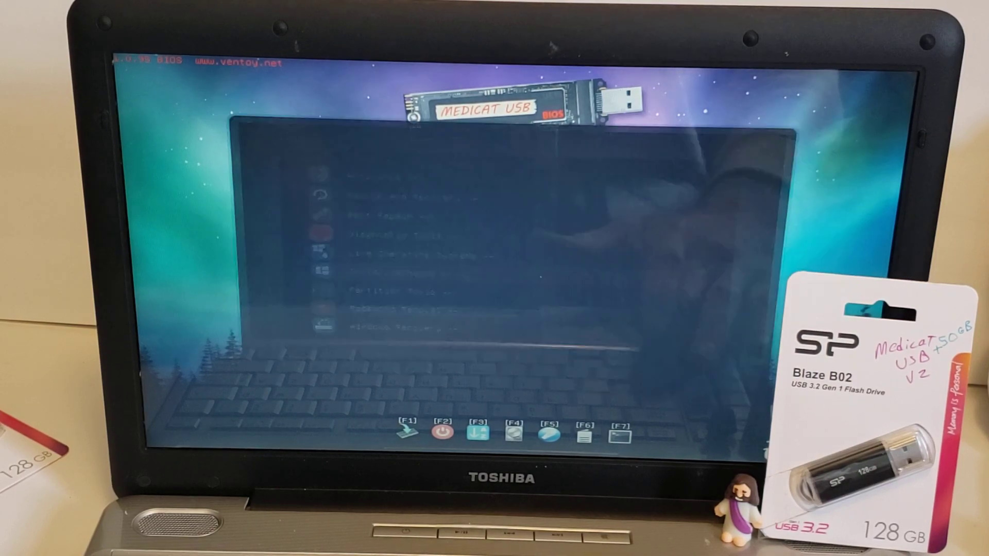
Boot the Win10_22H2_English_x64v1.iso installer image from the image list.
{"action": "key", "text": "Down"}
{"action": "key", "text": "Down"}
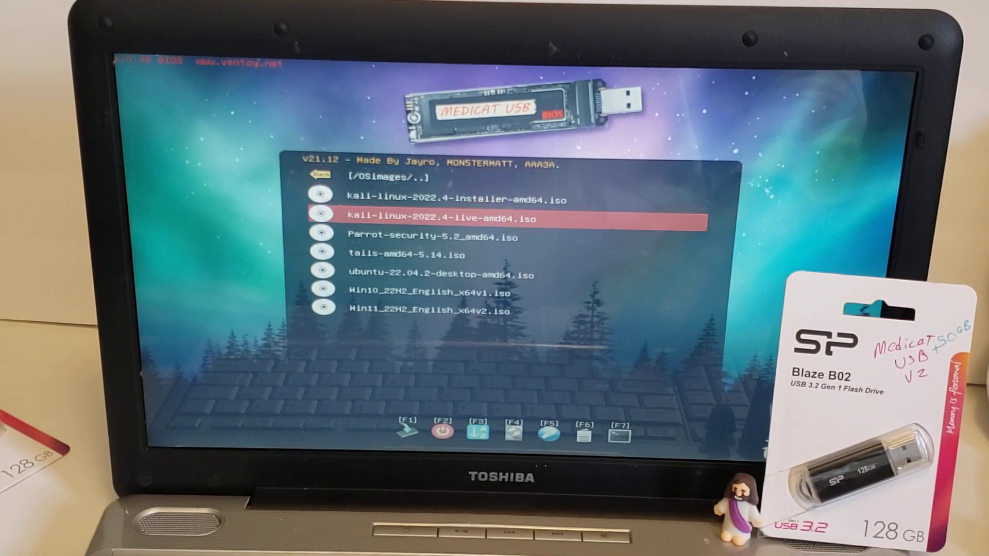
{"action": "key", "text": "Down"}
{"action": "key", "text": "Down"}
{"action": "key", "text": "Down"}
{"action": "key", "text": "Down"}
{"action": "key", "text": "Down"}
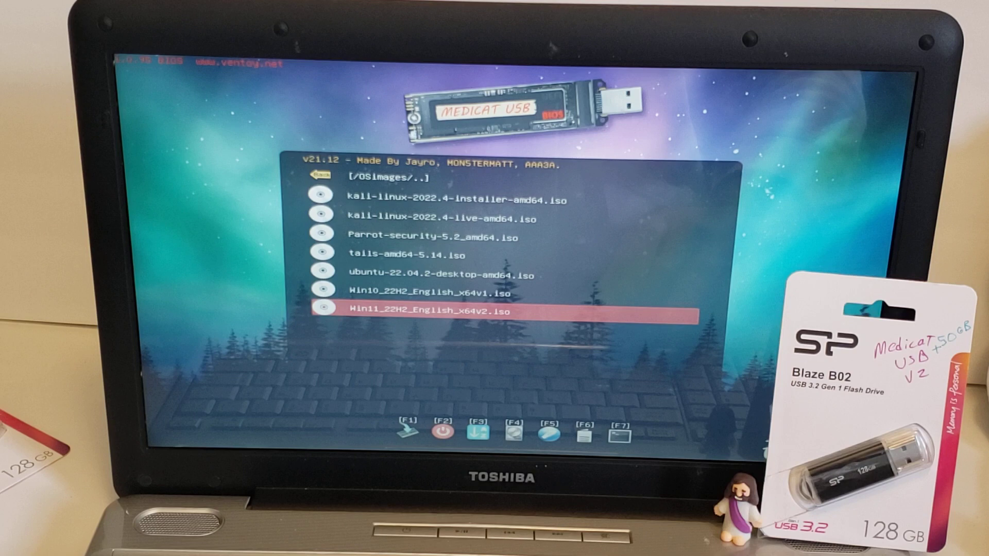
{"action": "key", "text": "Up"}
{"action": "key", "text": "Up"}
{"action": "key", "text": "Up"}
{"action": "key", "text": "Up"}
{"action": "key", "text": "Up"}
{"action": "key", "text": "Up"}
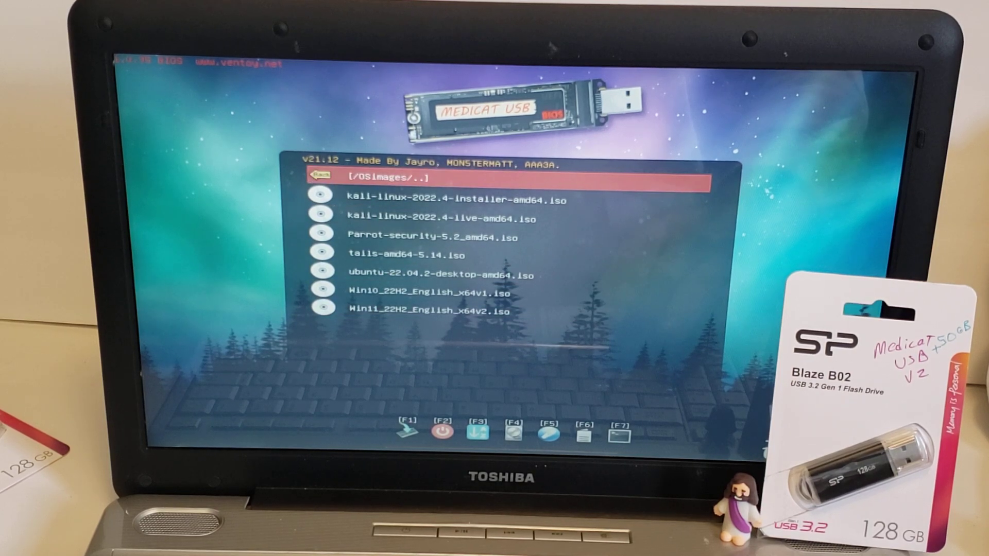
{"action": "key", "text": "Down"}
{"action": "key", "text": "Down"}
{"action": "key", "text": "Down"}
{"action": "key", "text": "Down"}
{"action": "key", "text": "Down"}
{"action": "key", "text": "Down"}
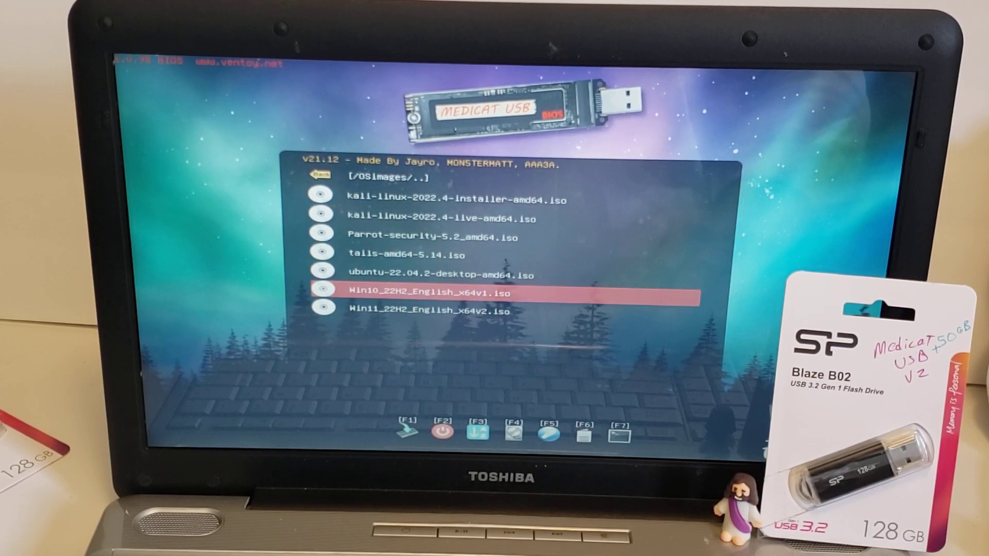
{"action": "key", "text": "Return"}
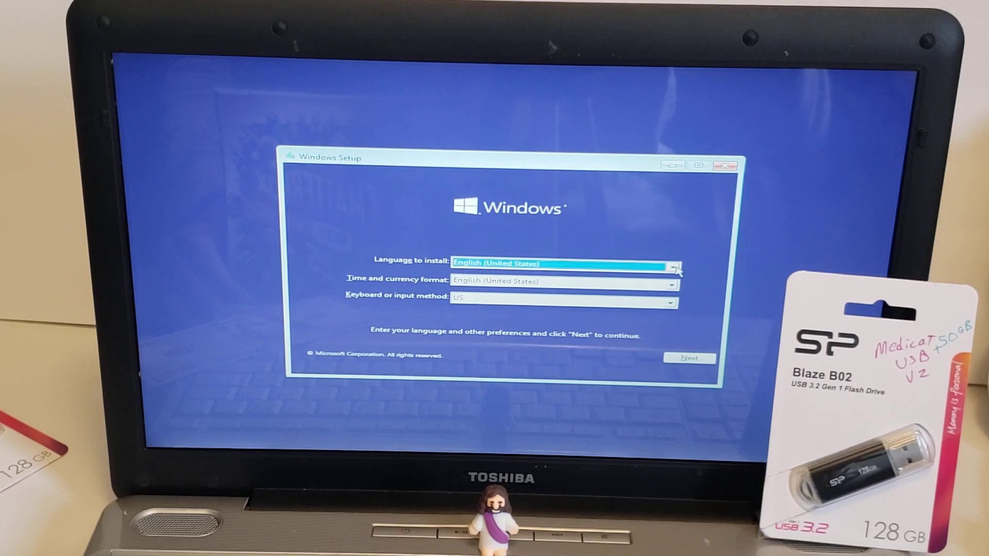
Set time and currency format to Esperanto (World) and continue to the install-start page.
{"action": "left_click", "coordinate": [671, 284]}
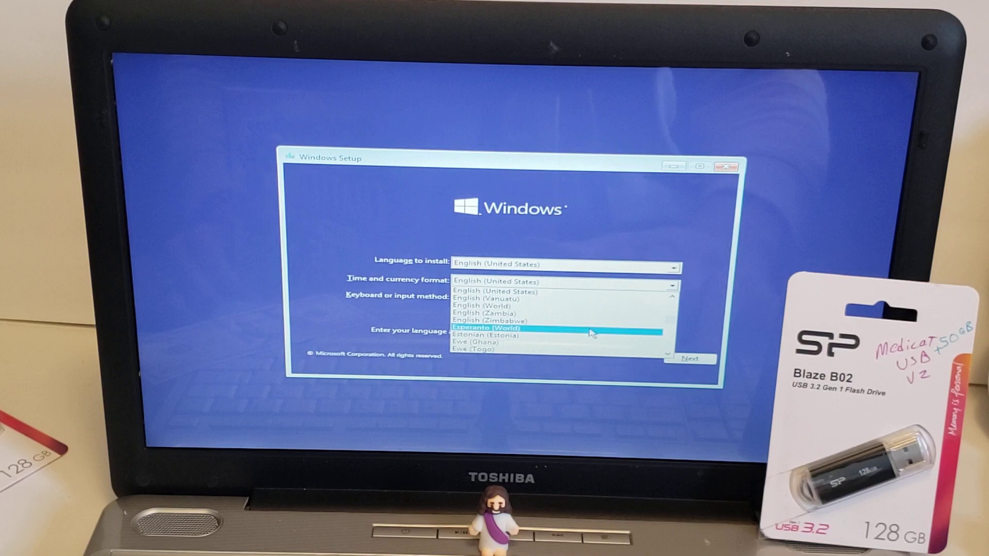
{"action": "left_click", "coordinate": [592, 332]}
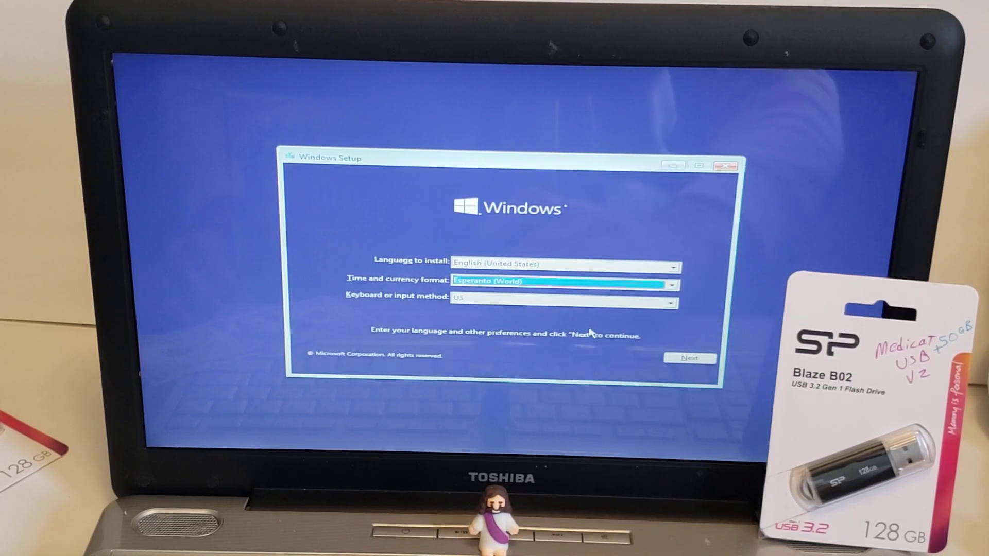
{"action": "left_click", "coordinate": [680, 361]}
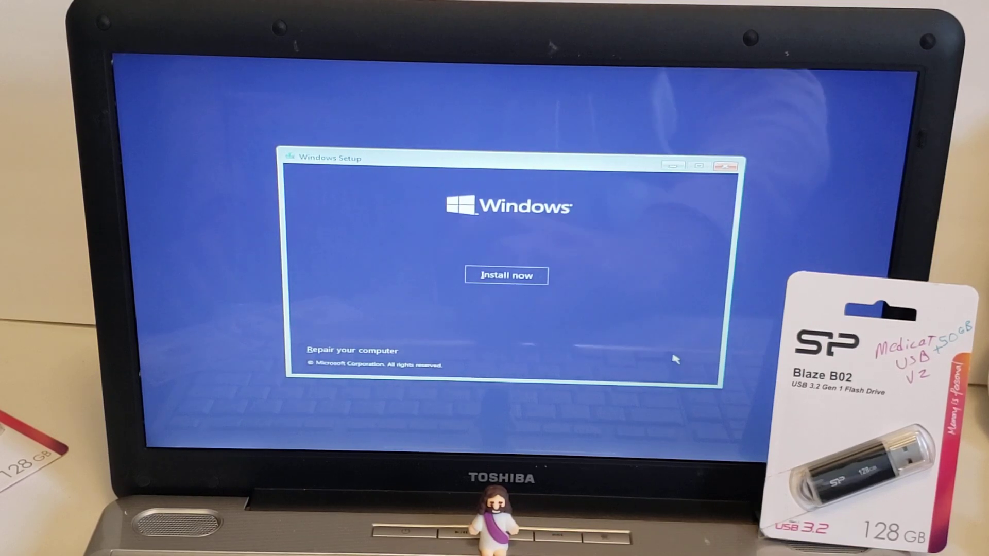
Start the Windows installation with Install now.
{"action": "left_click", "coordinate": [517, 281]}
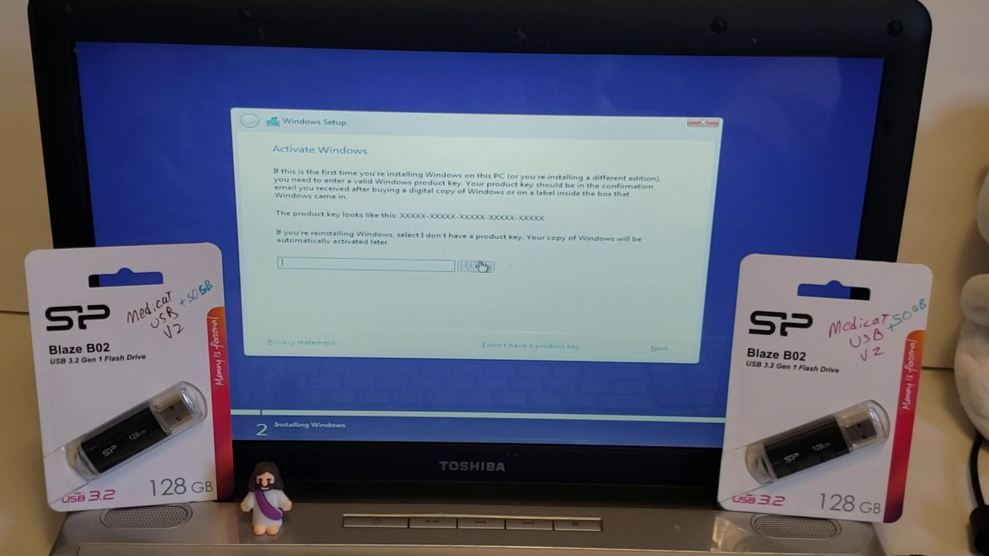
Skip the product key and choose Windows 10 Pro as the edition.
{"action": "left_click", "coordinate": [527, 349]}
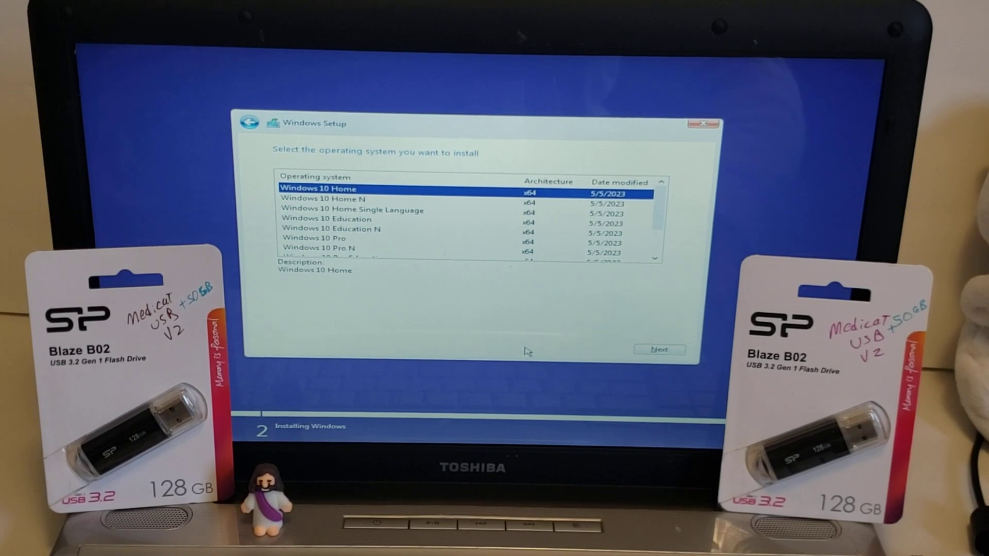
{"action": "key", "text": "Down"}
{"action": "key", "text": "Down"}
{"action": "key", "text": "Down"}
{"action": "key", "text": "Down"}
{"action": "key", "text": "Down"}
{"action": "key", "text": "Down"}
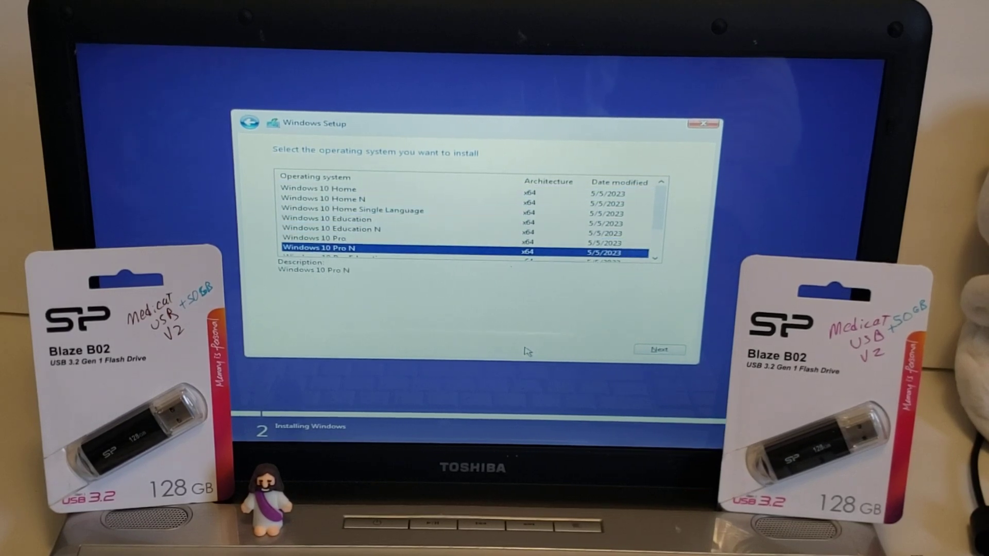
{"action": "key", "text": "Up"}
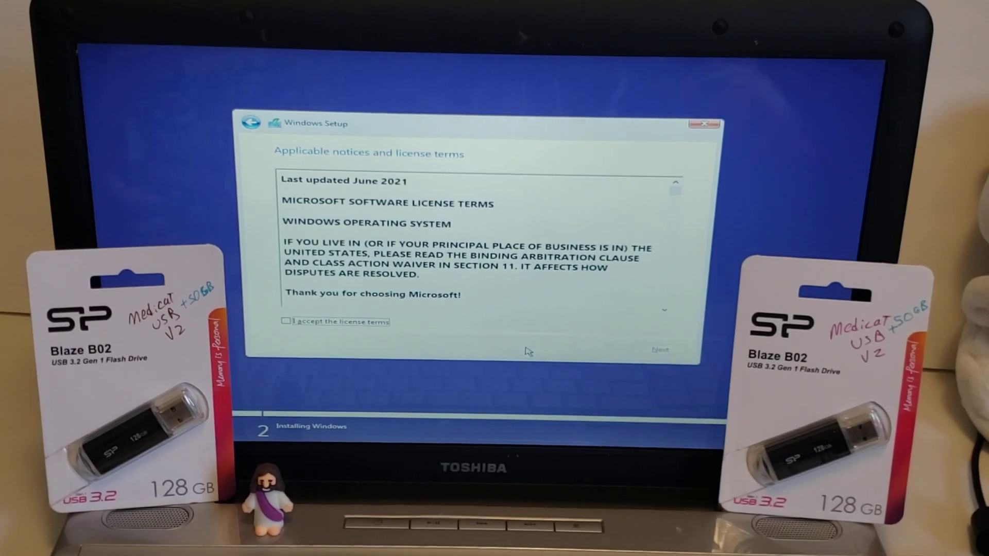
Accept the license terms and continue to the installation-type page.
{"action": "left_click", "coordinate": [285, 322]}
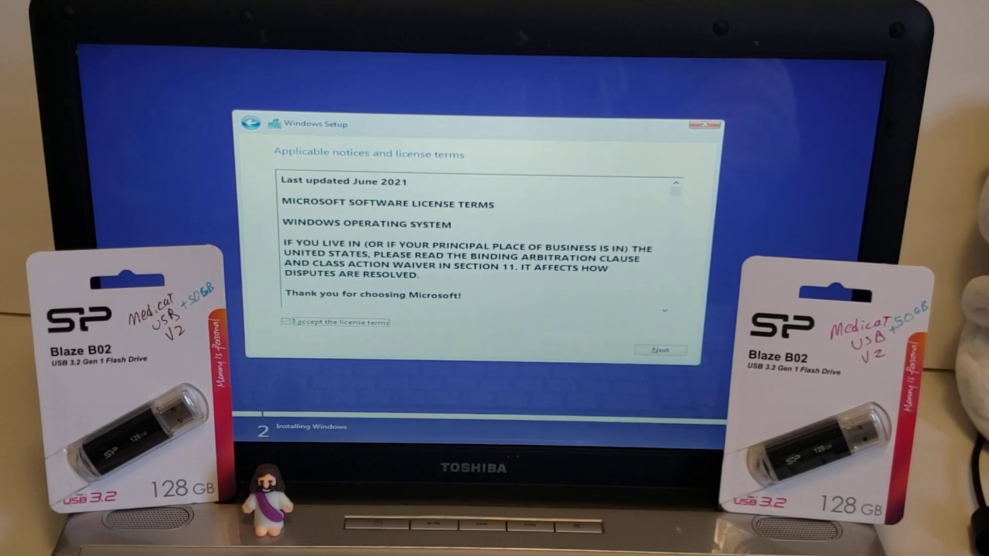
{"action": "left_click", "coordinate": [655, 351]}
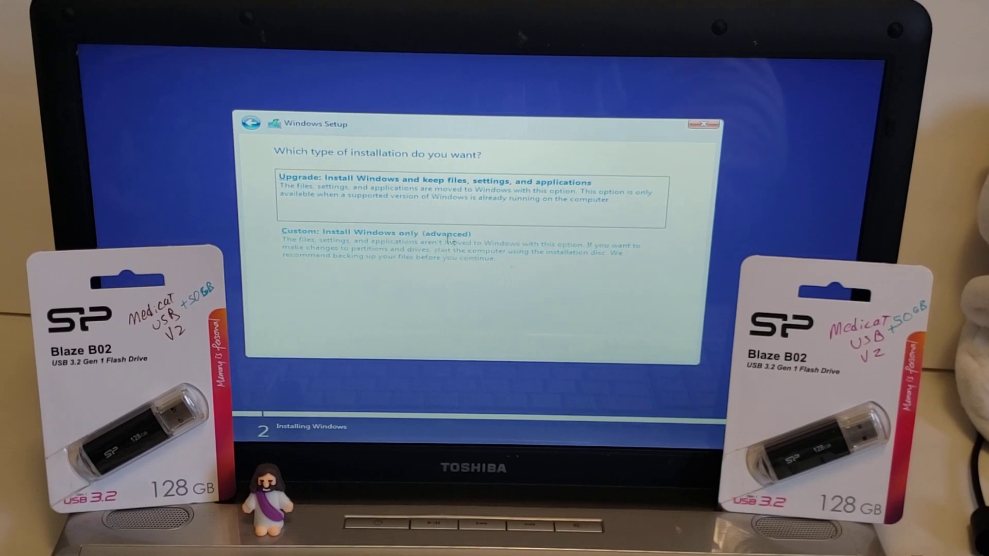
Choose a custom install and delete Drive 0 Partition 2 and the System Reserved partition.
{"action": "left_click", "coordinate": [352, 252]}
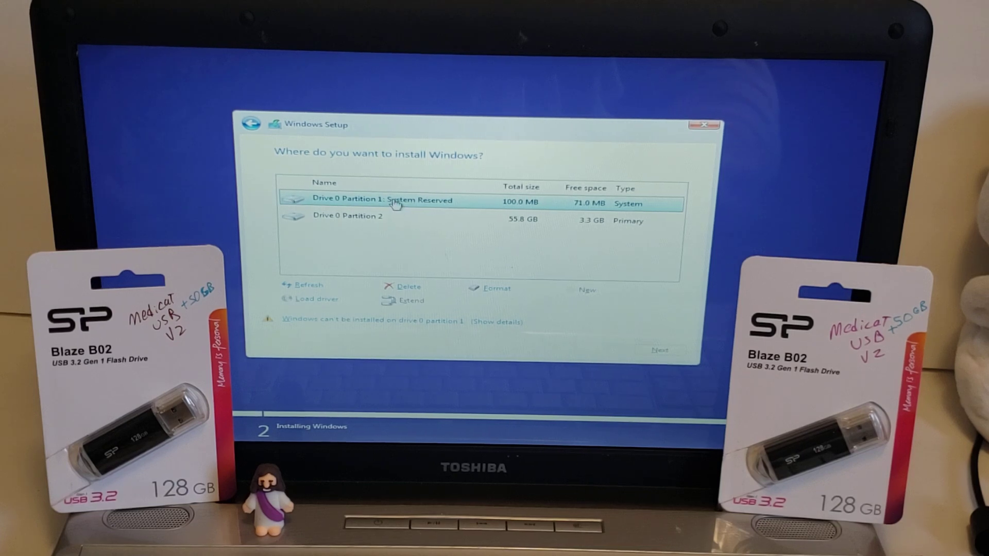
{"action": "left_click", "coordinate": [392, 220]}
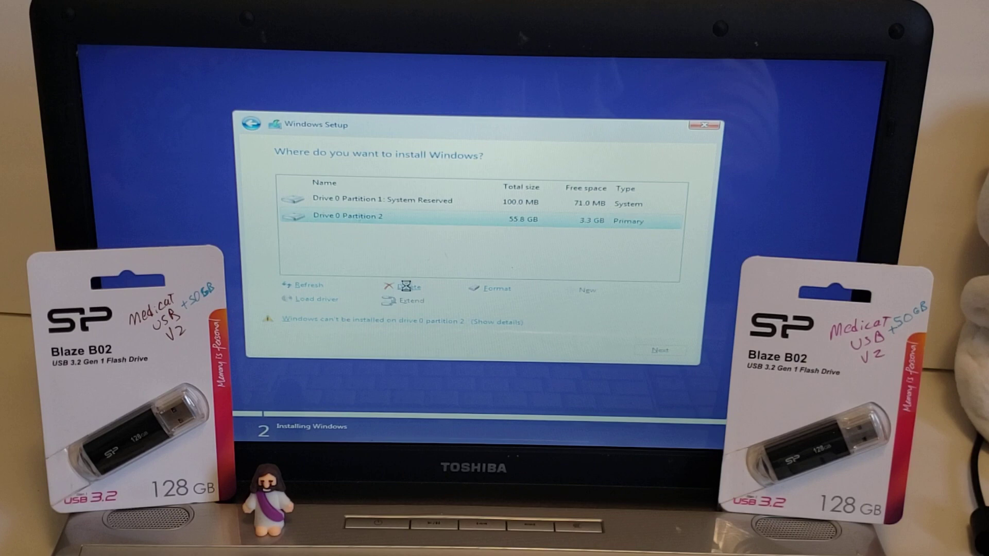
{"action": "left_click", "coordinate": [577, 304]}
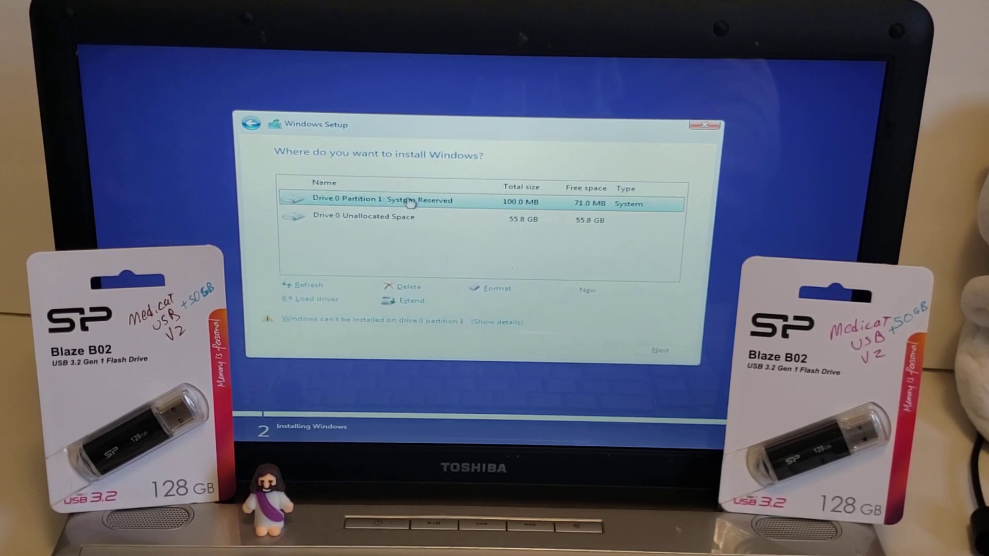
{"action": "left_click", "coordinate": [407, 290]}
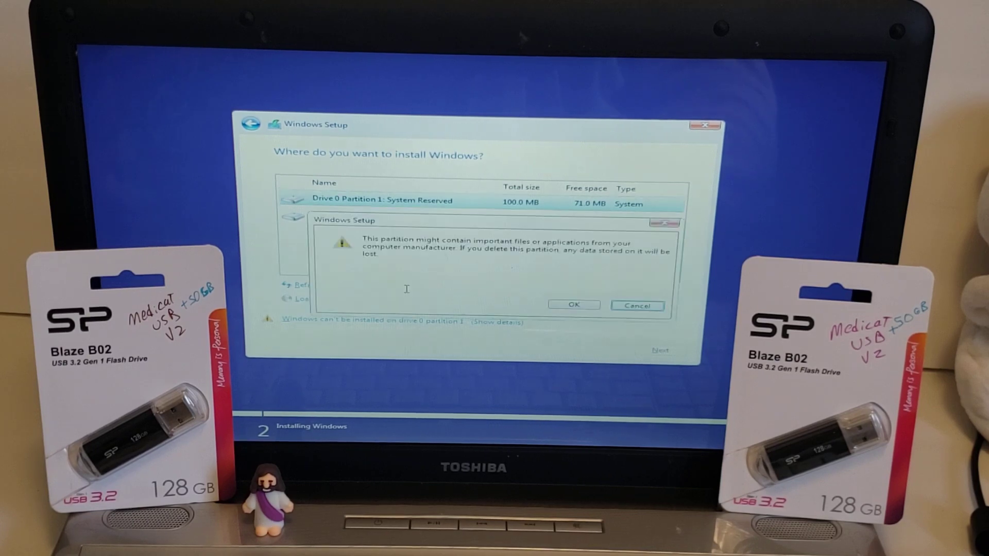
{"action": "left_click", "coordinate": [570, 306]}
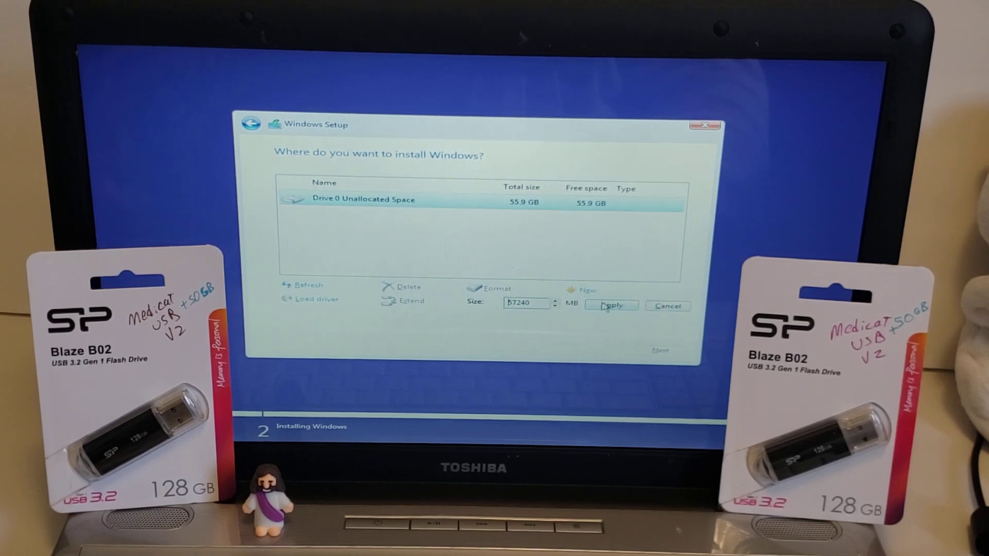
Create new partitions from the unallocated space and install Windows onto Drive 0 Partition 2.
{"action": "left_click", "coordinate": [604, 306]}
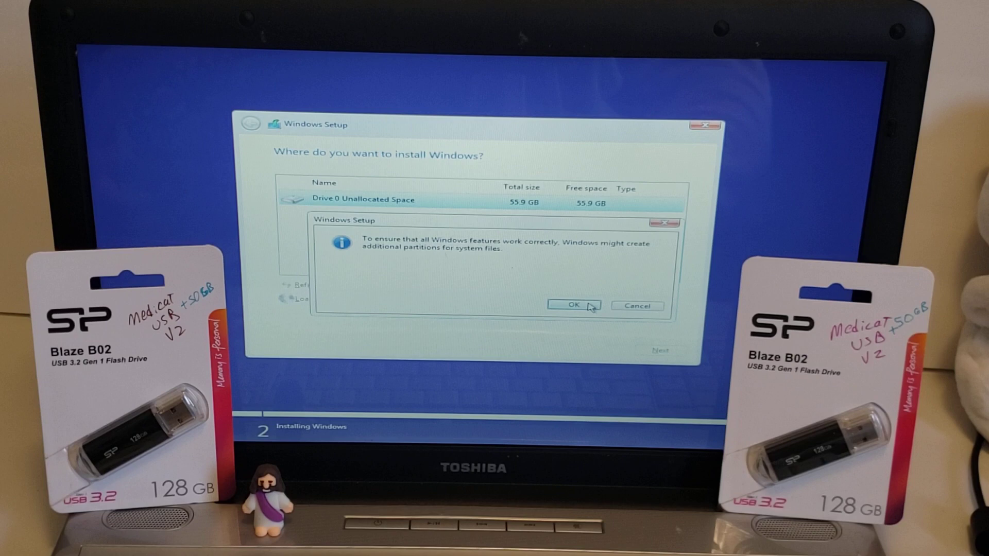
{"action": "left_click", "coordinate": [592, 308]}
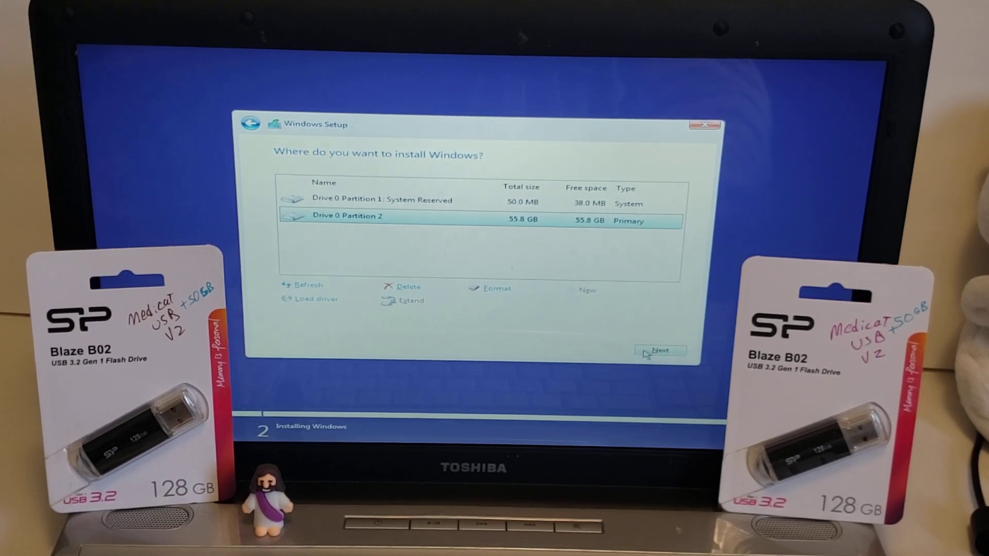
{"action": "left_click", "coordinate": [660, 351]}
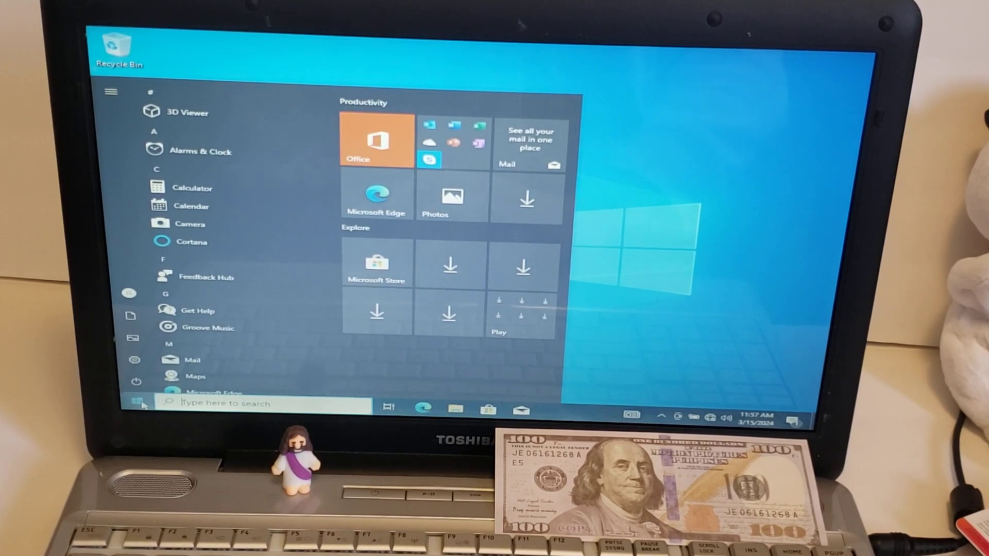
Dismiss the Start app list and bring up the taskbar search panel.
{"action": "left_click", "coordinate": [139, 403]}
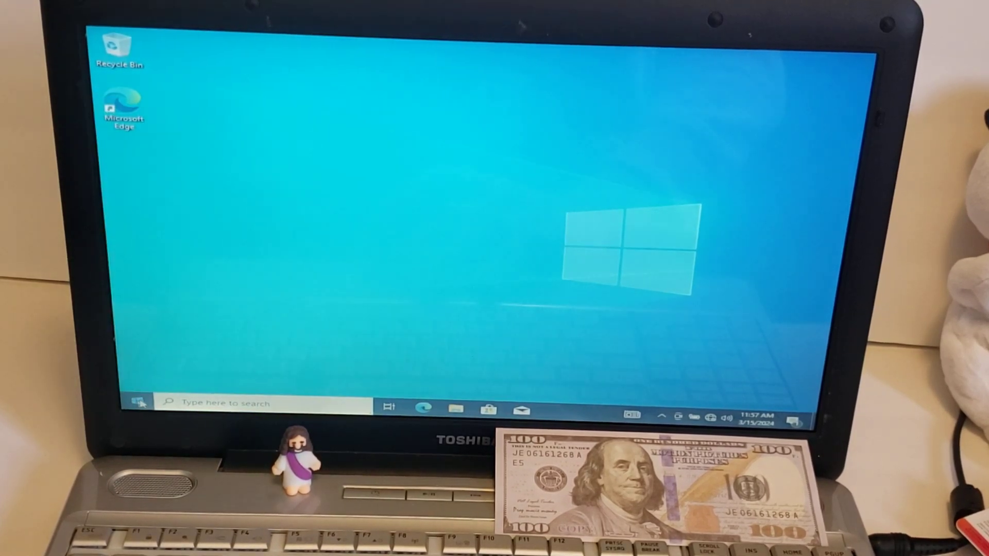
{"action": "left_click", "coordinate": [186, 403]}
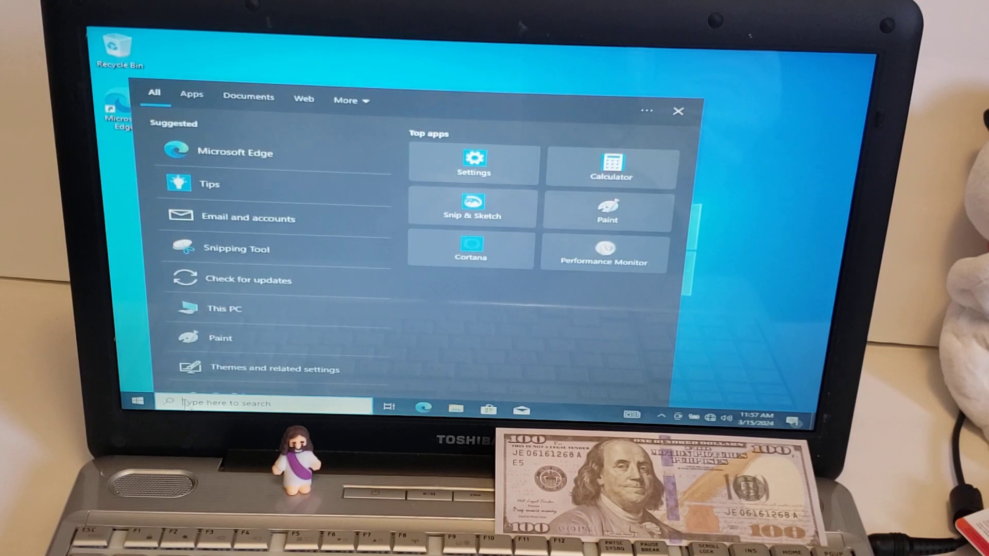